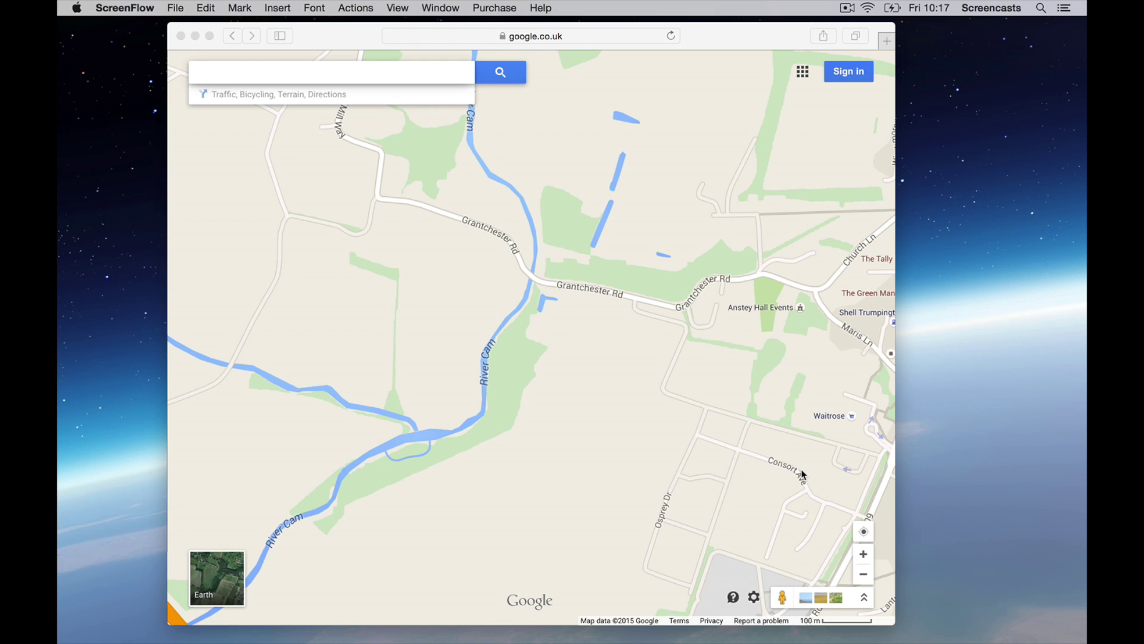
Zoom the road map in one level and centre it on the River Cam crossing
click(866, 559)
click(864, 554)
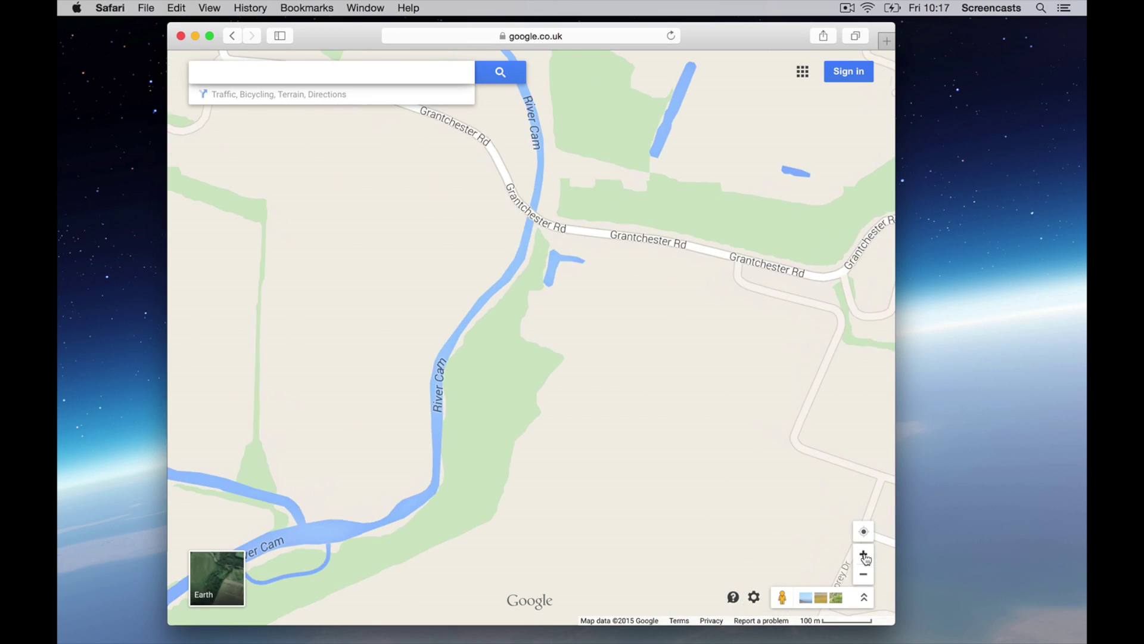
drag(638, 374, 613, 403)
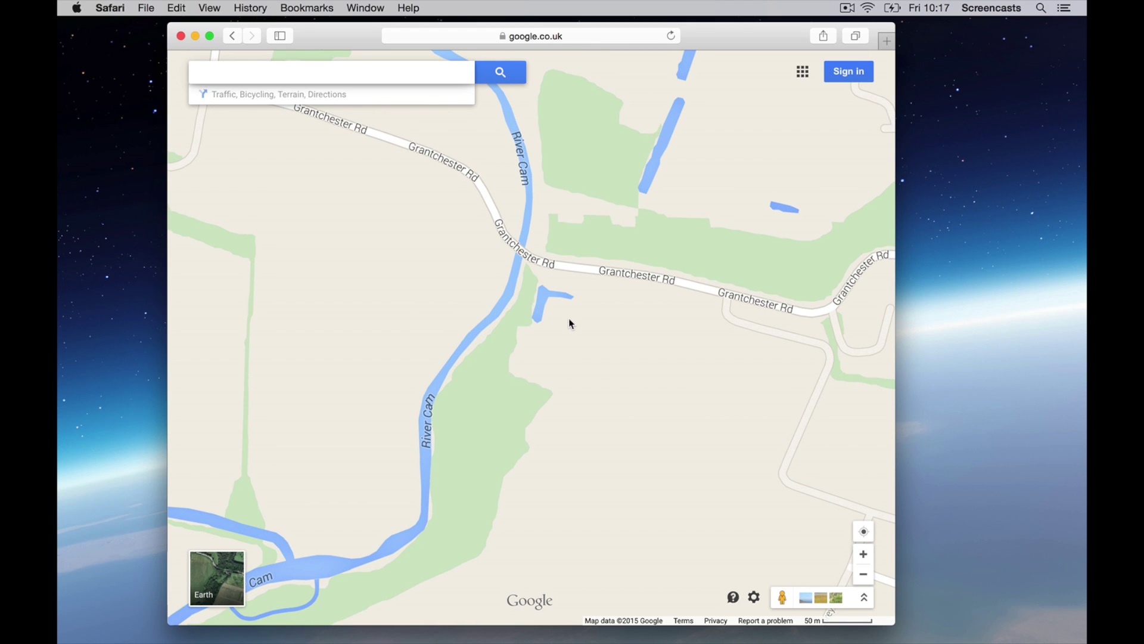
Zoom in on the clearing by the River Cam in satellite view, then return to road map
click(236, 569)
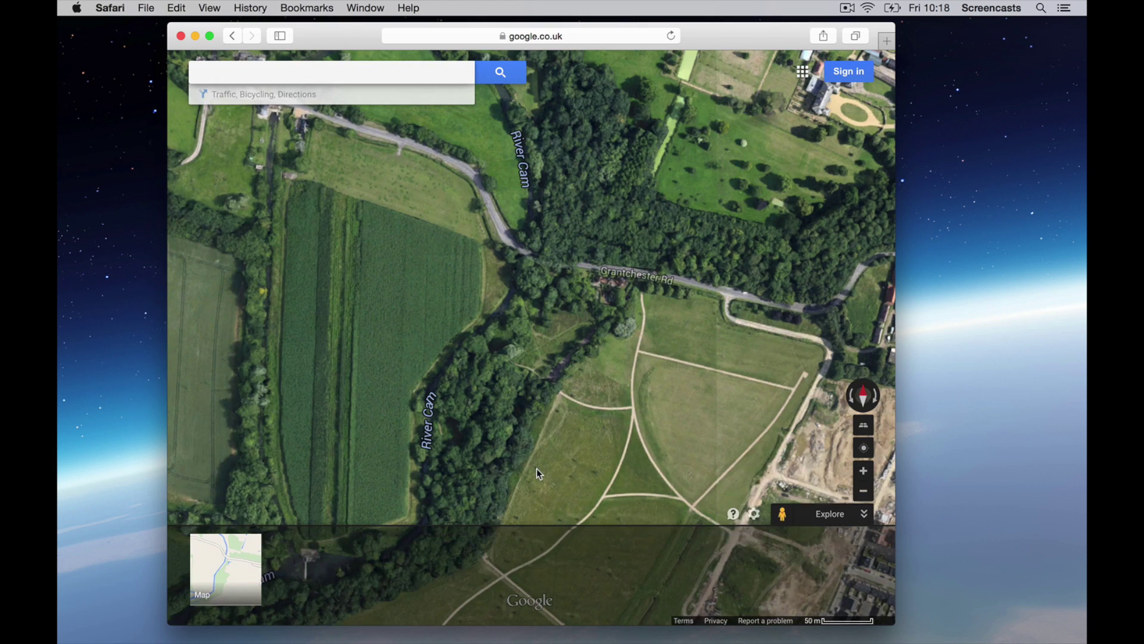
drag(542, 433, 678, 427)
drag(506, 324, 448, 192)
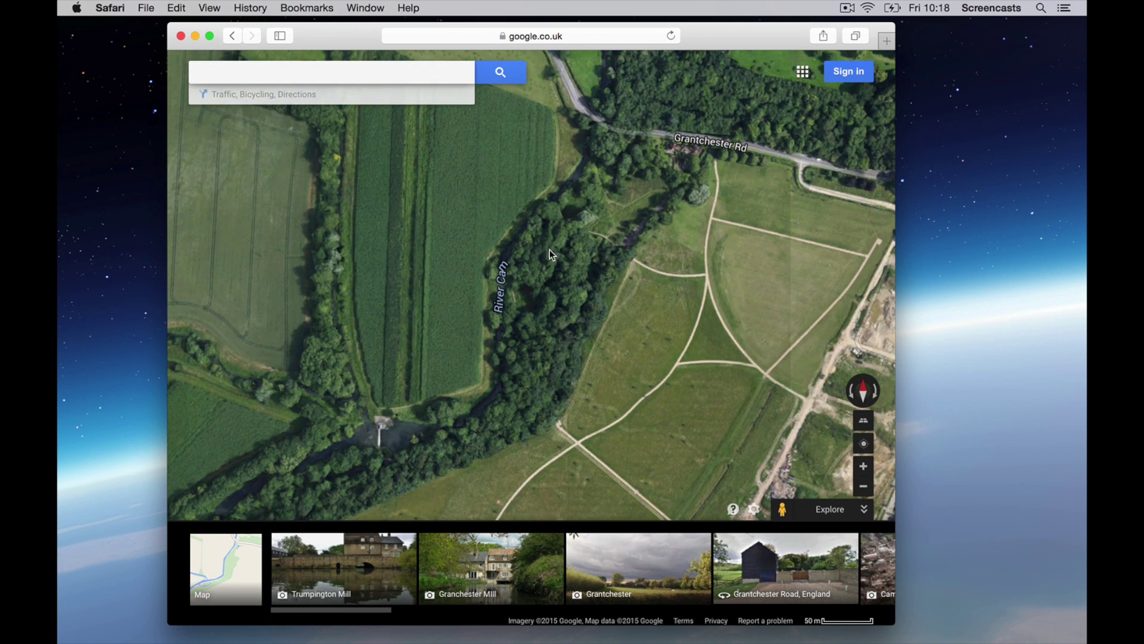
scroll(553, 248, up, 3)
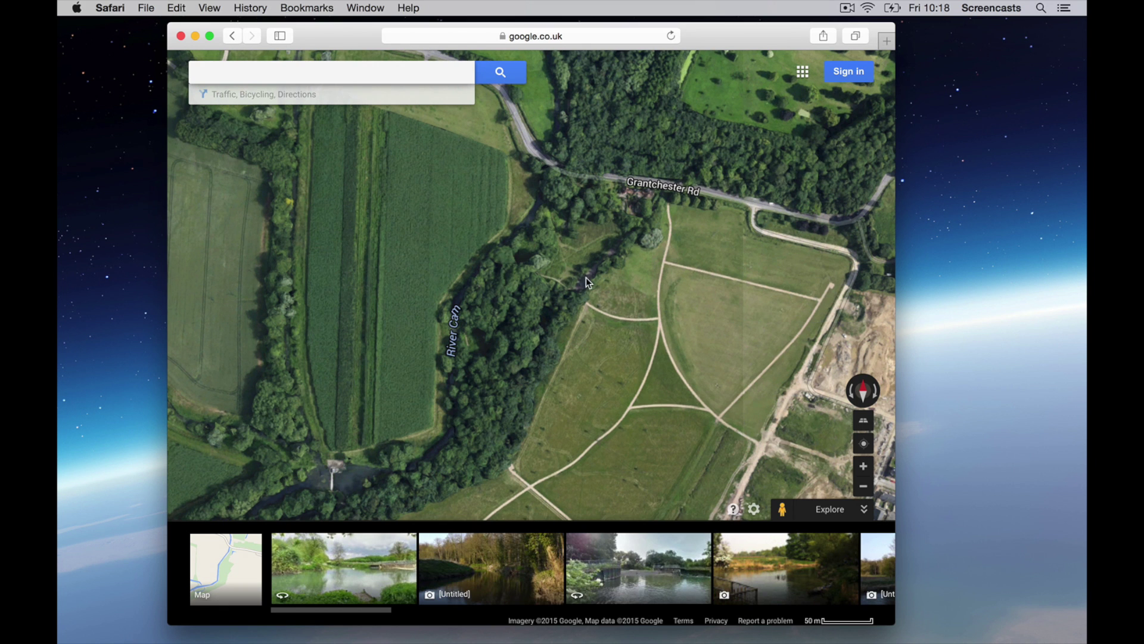
click(863, 466)
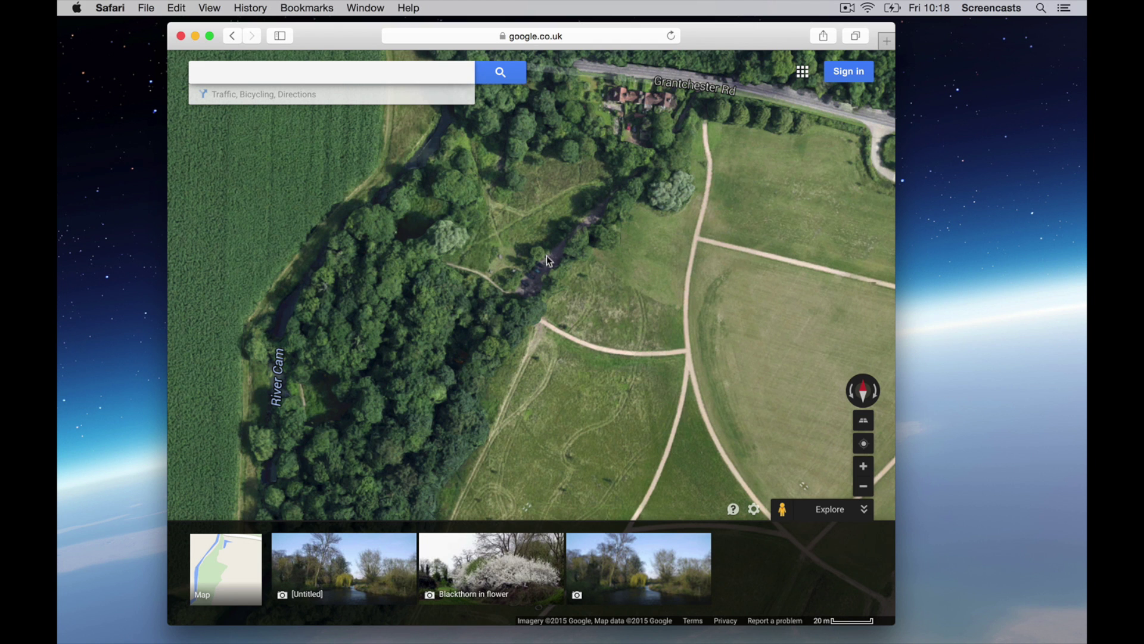
drag(542, 276, 553, 298)
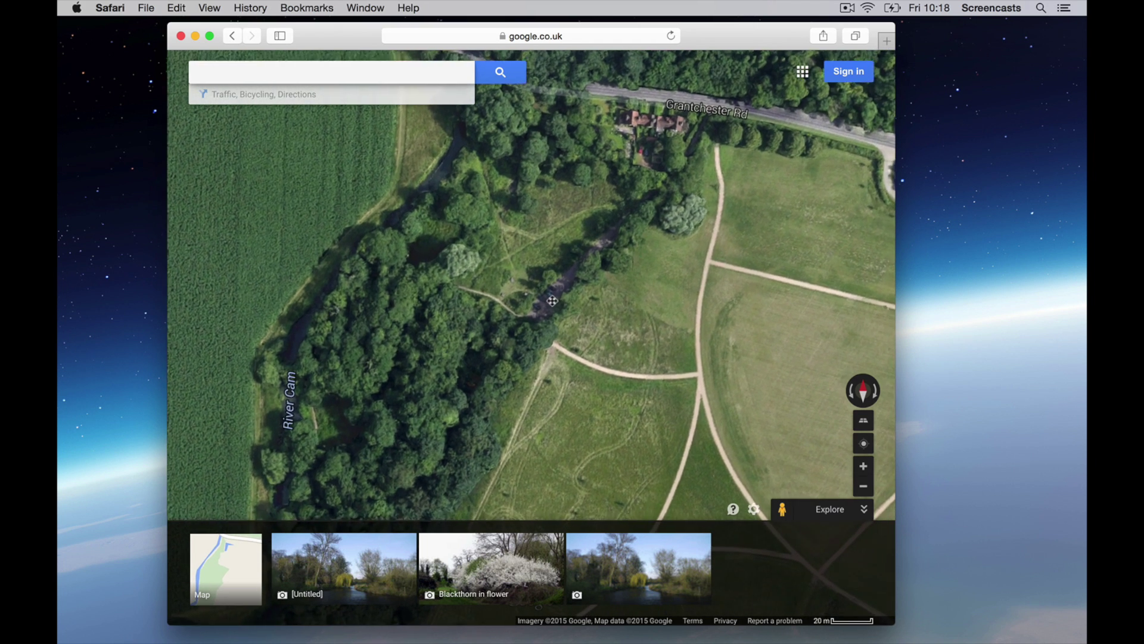
click(227, 570)
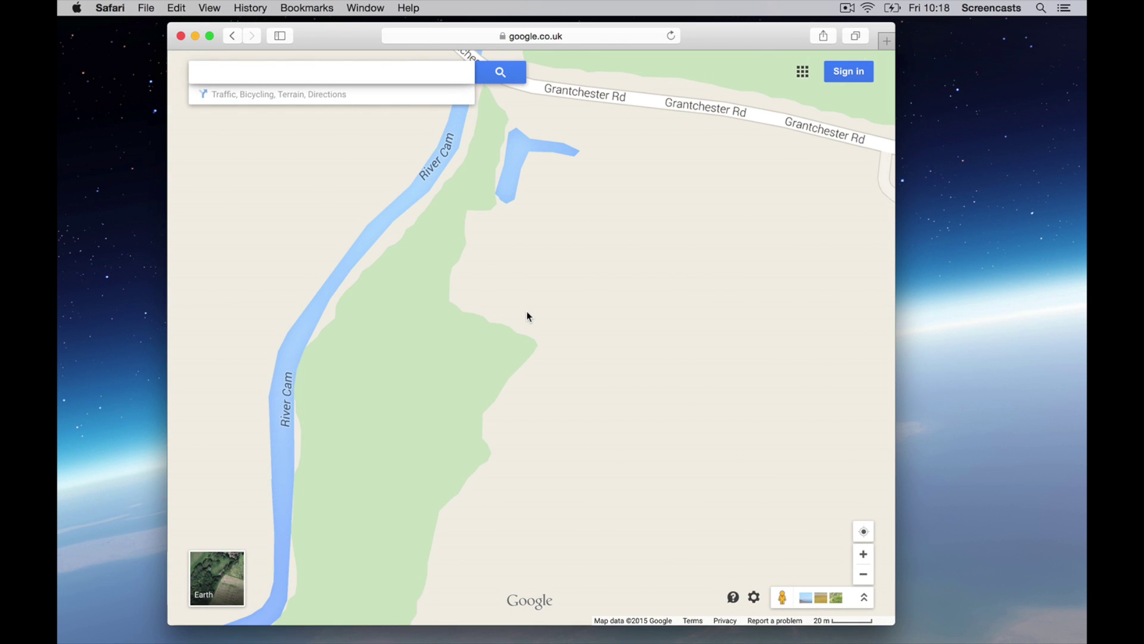
Drop a pin south of Grantchester Rd using What's here?, showing 52.173062, 0.101950
right_click(543, 303)
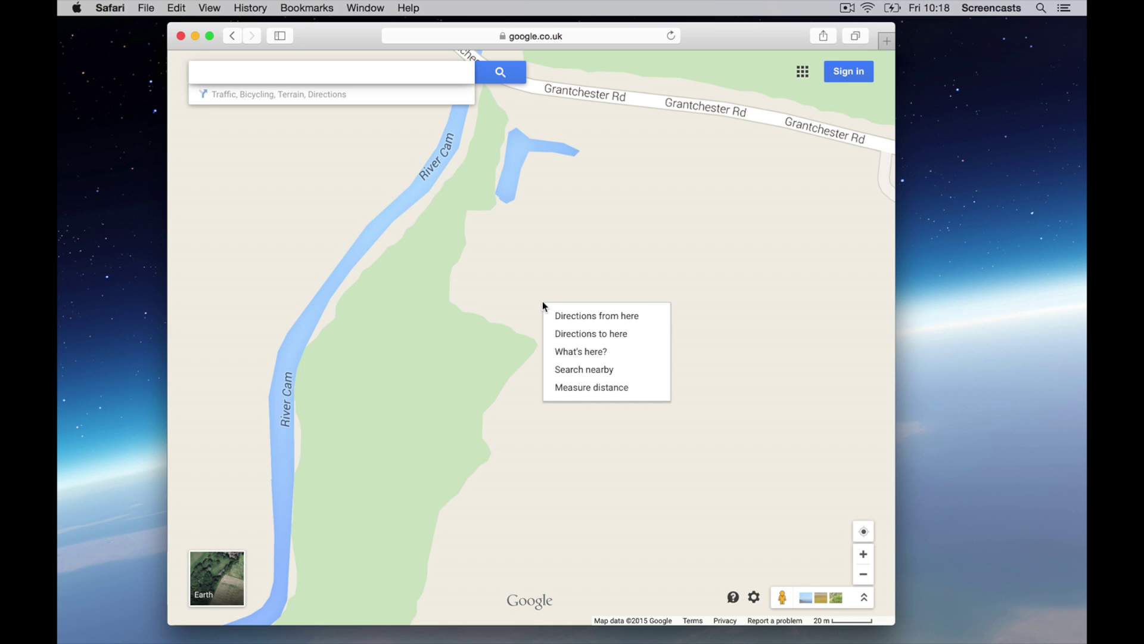
click(569, 353)
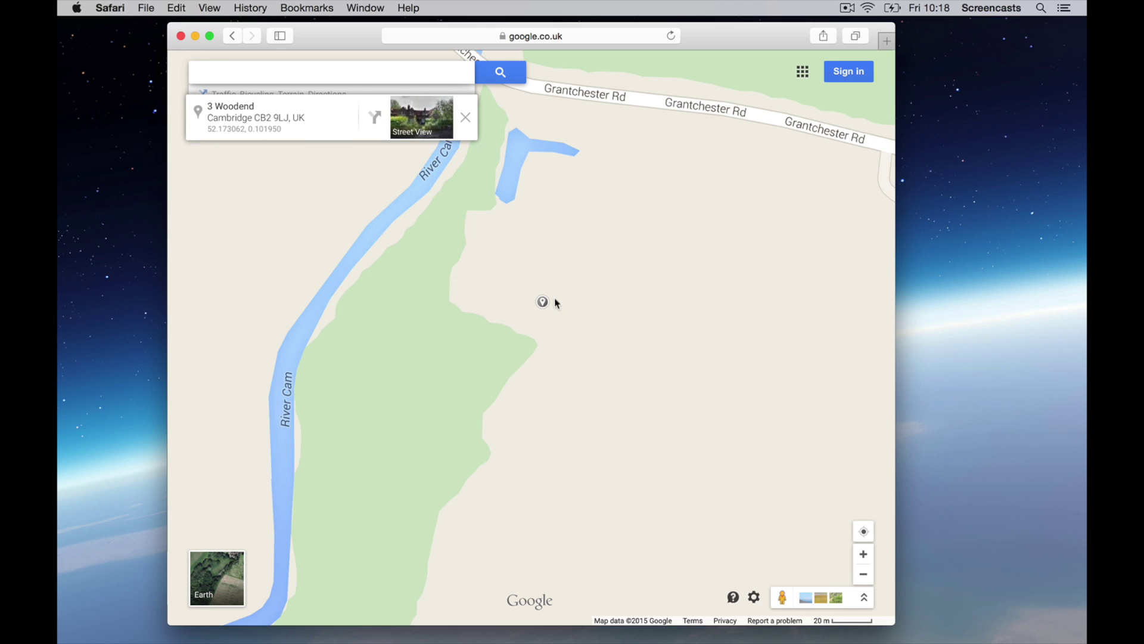
click(269, 130)
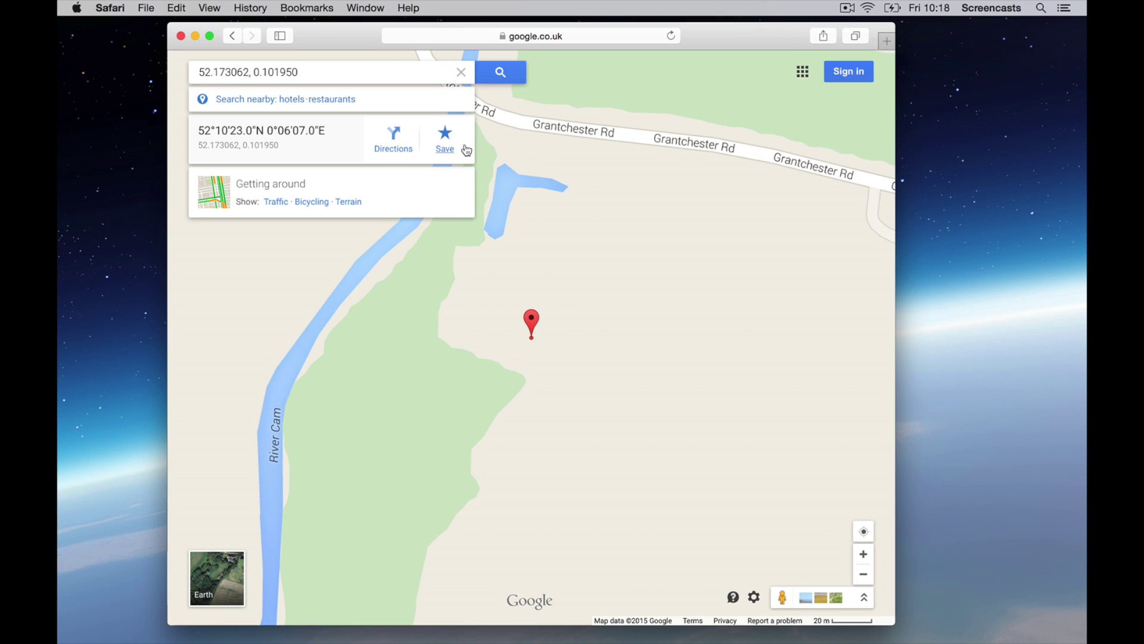
click(572, 33)
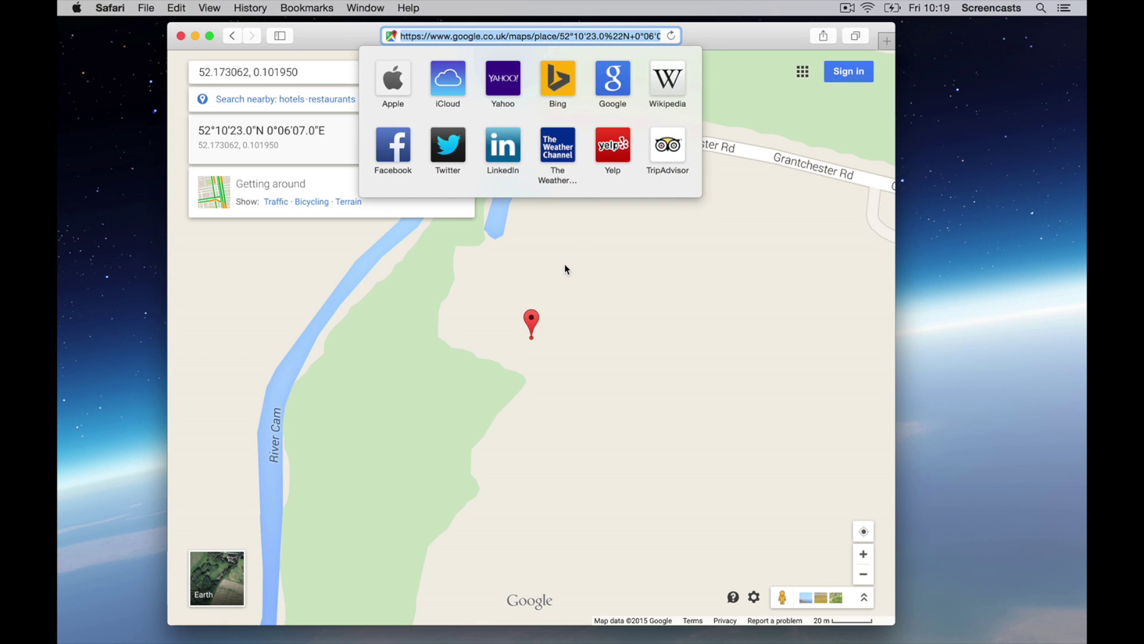
click(671, 259)
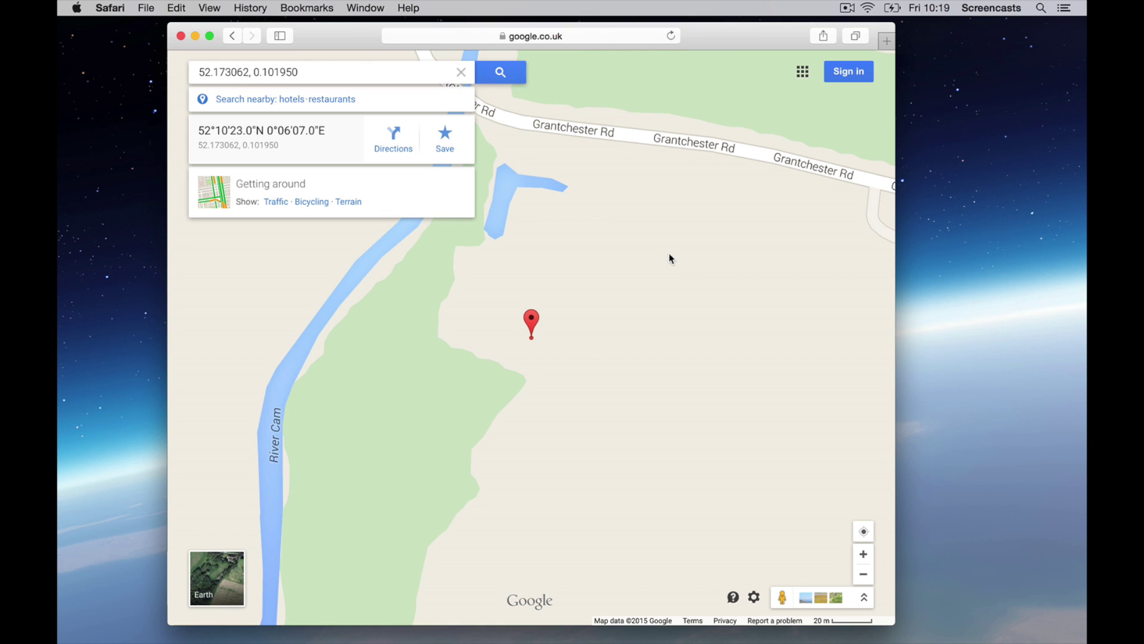
click(754, 597)
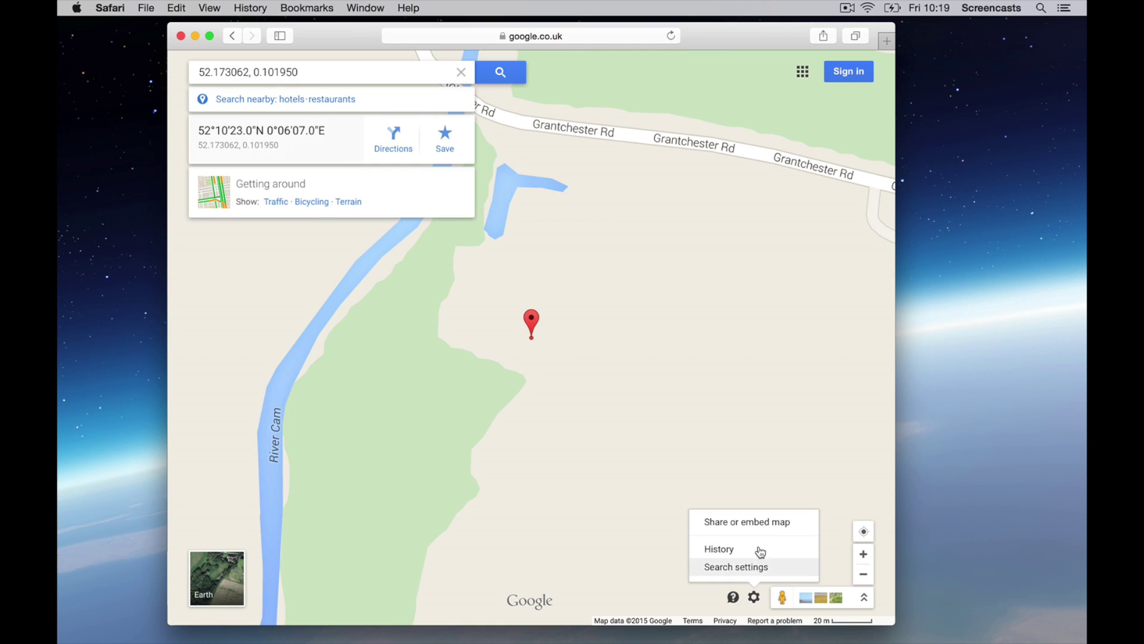
click(775, 527)
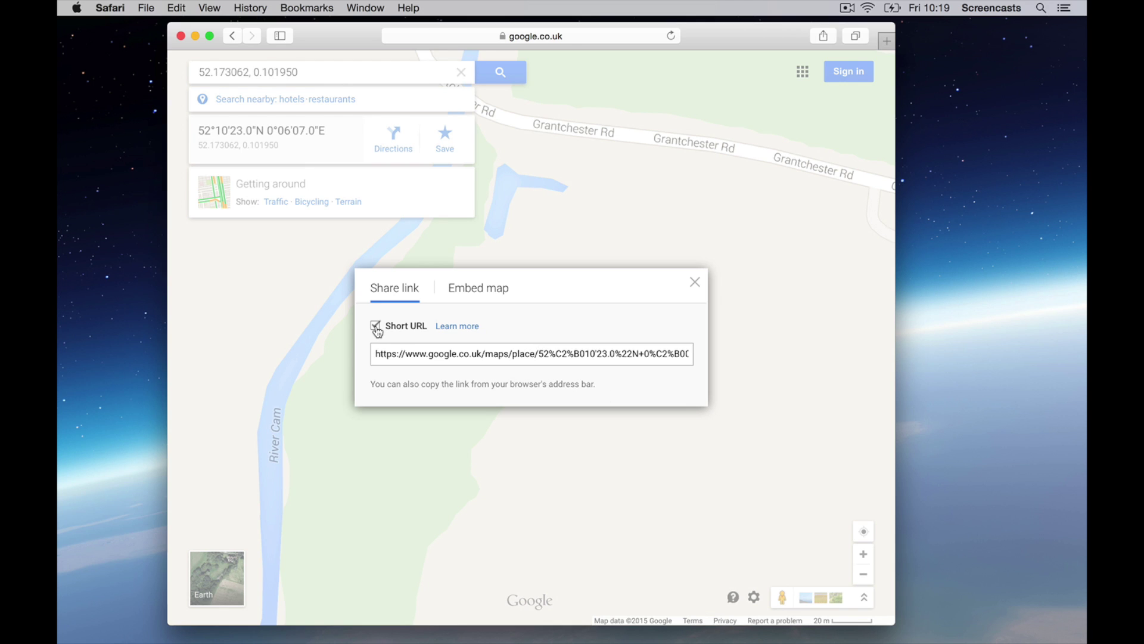
drag(499, 354, 373, 356)
key(super+c)
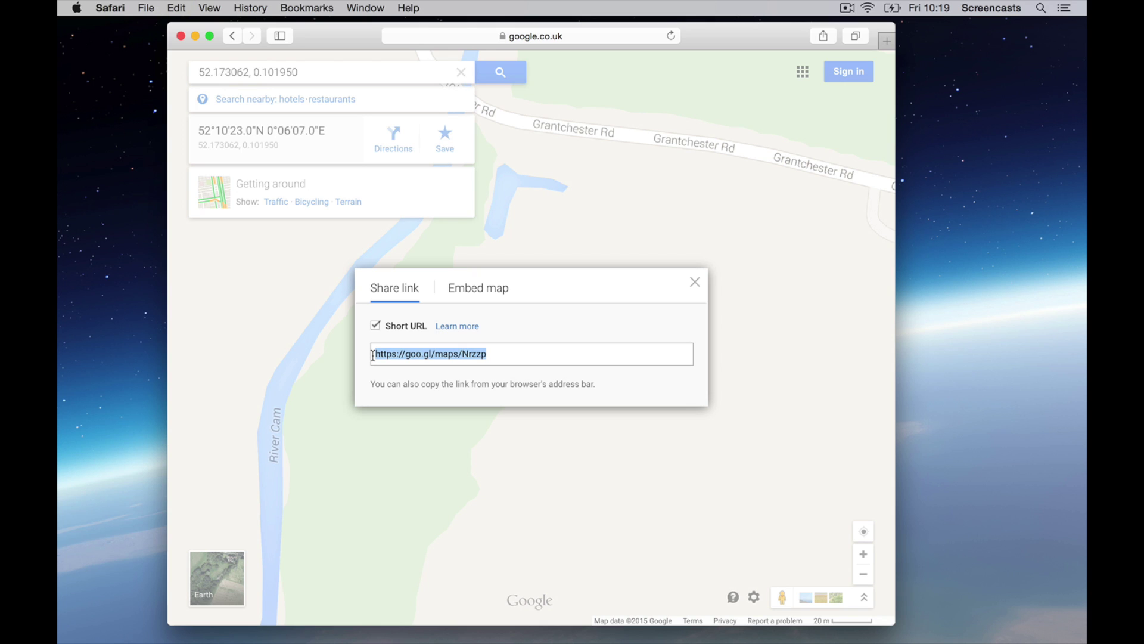
Load the copied short link in a new Chrome window to check the pinned spot
key(super+Tab)
key(super+Tab)
key(super+Tab)
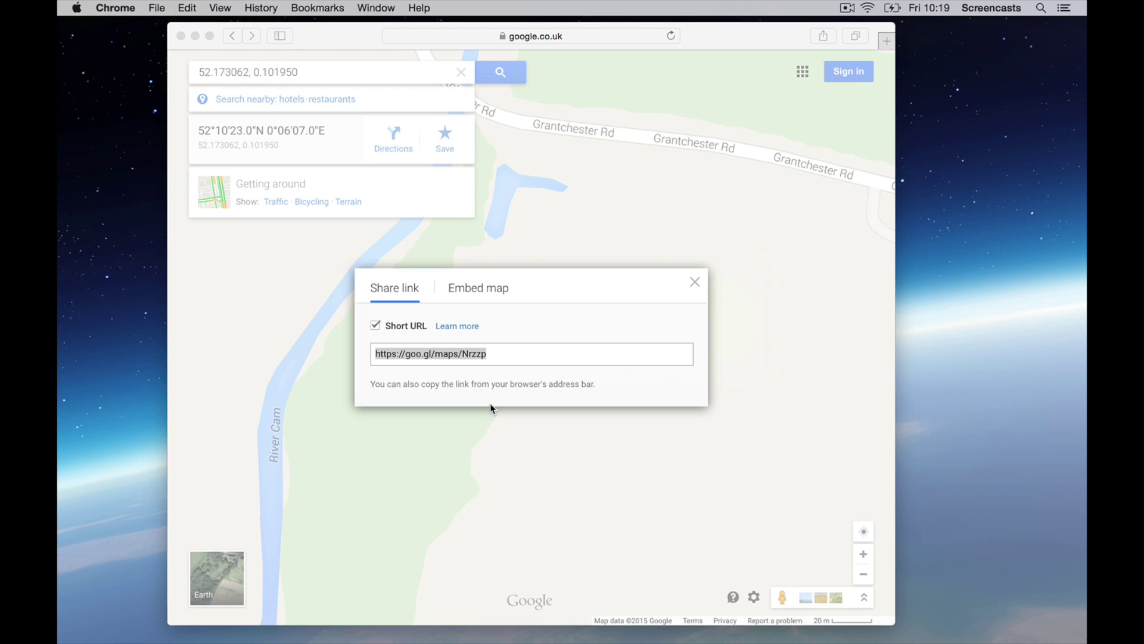
key(super+n)
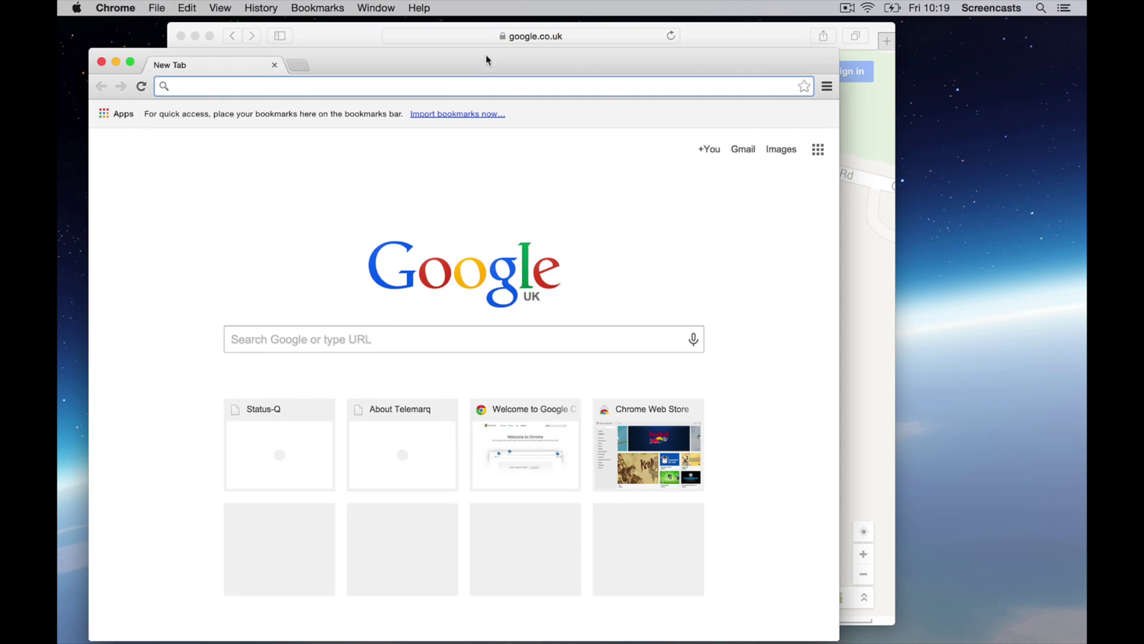
key(super+v)
key(Return)
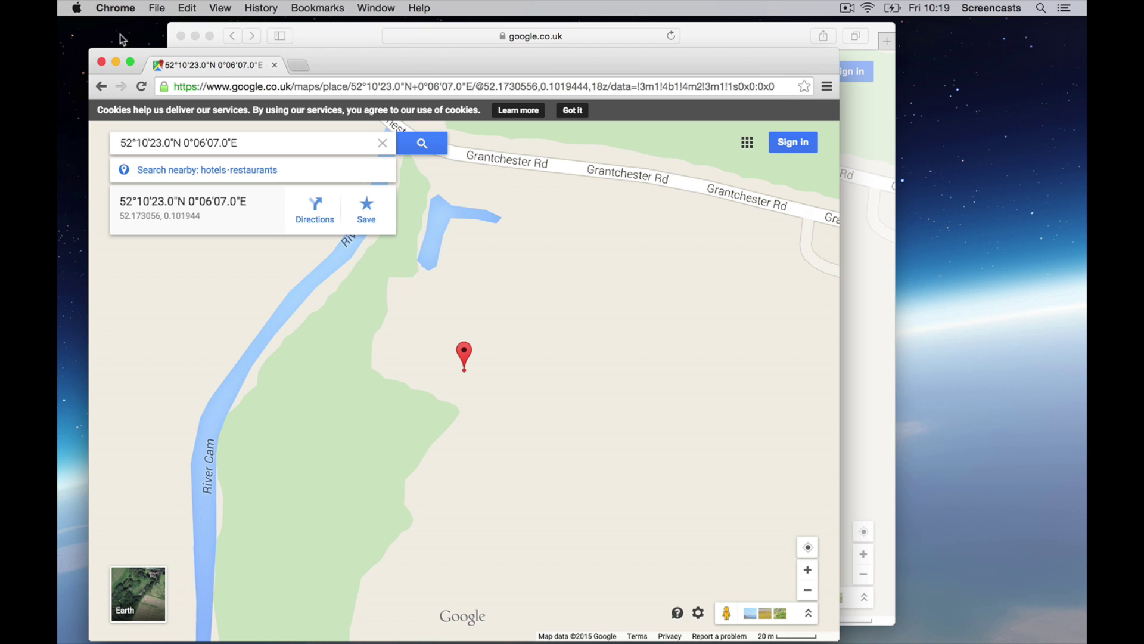
Close the Chrome test window and the Safari share dialog
click(101, 62)
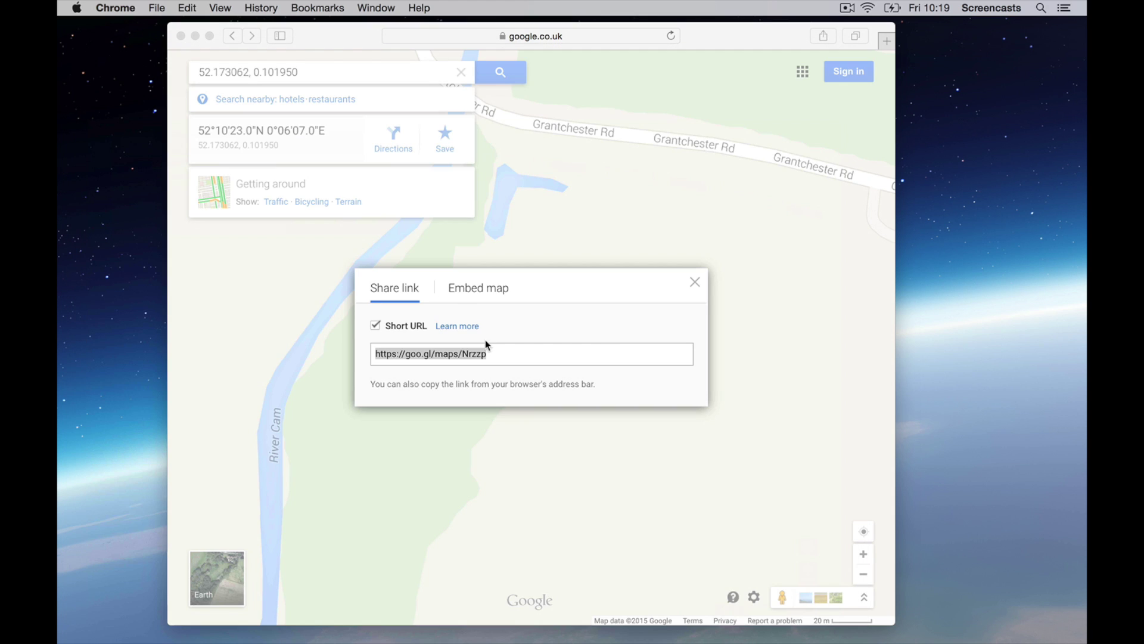
click(696, 283)
click(696, 284)
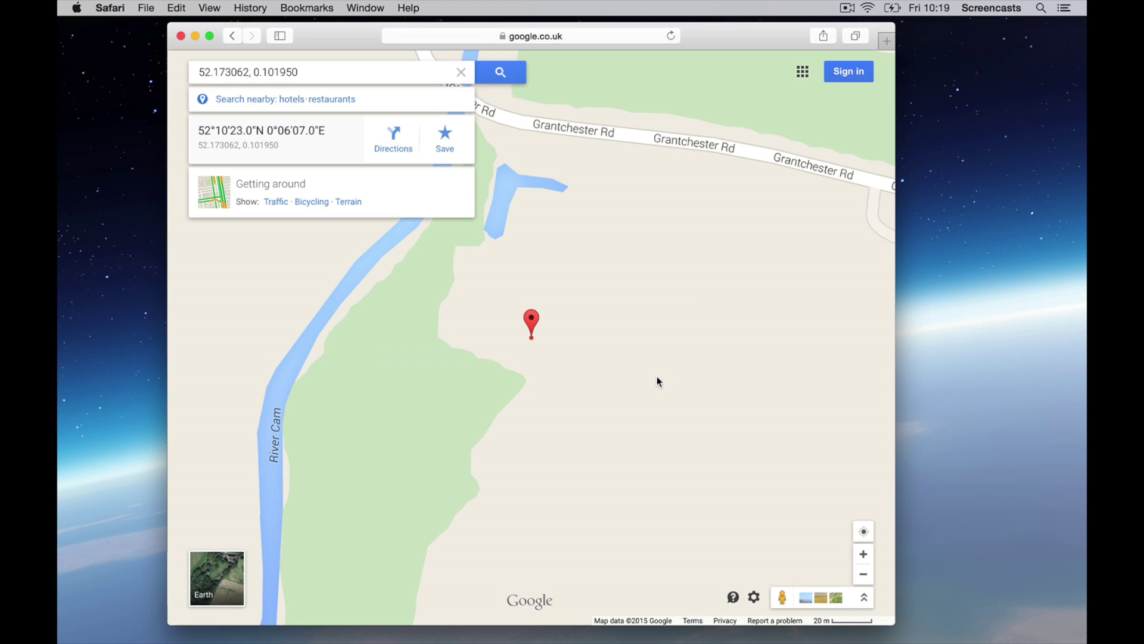
click(221, 578)
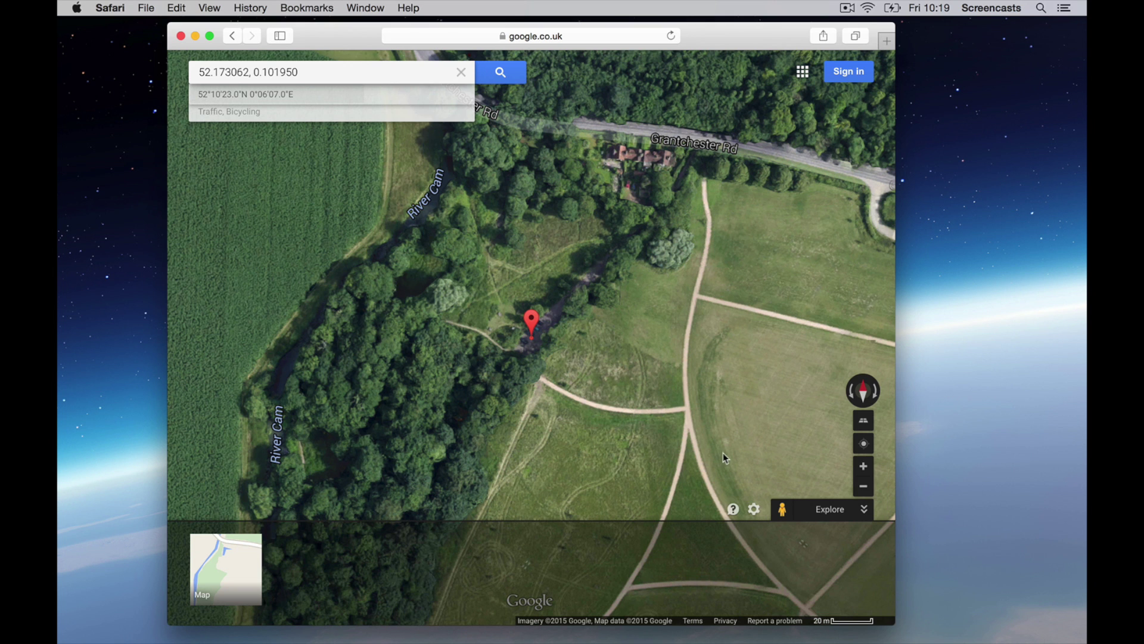
click(754, 509)
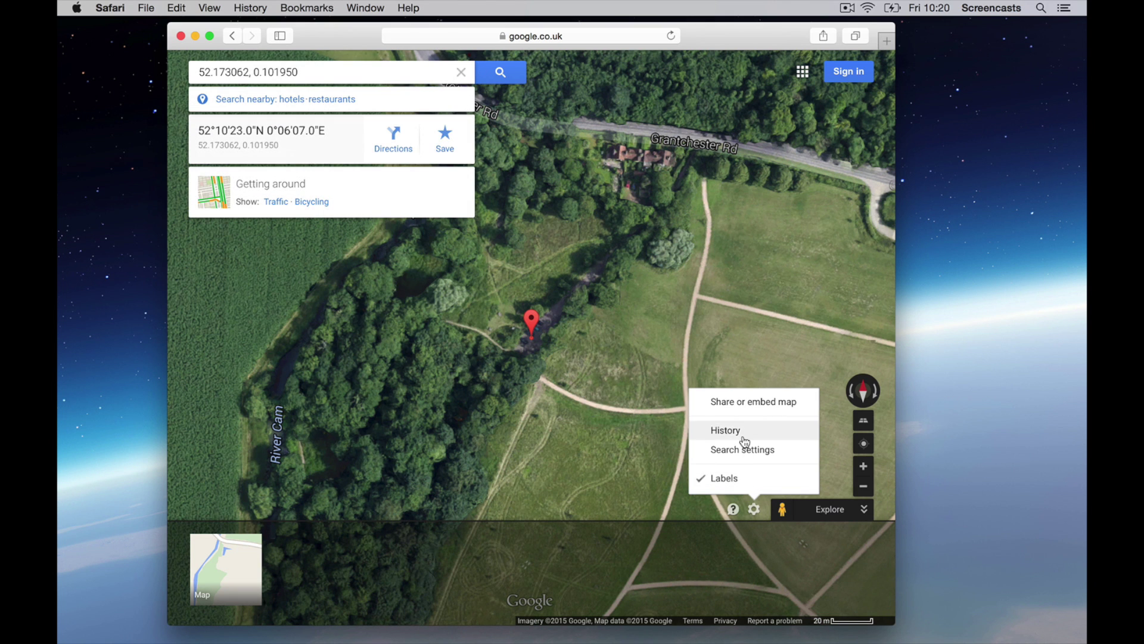
click(764, 404)
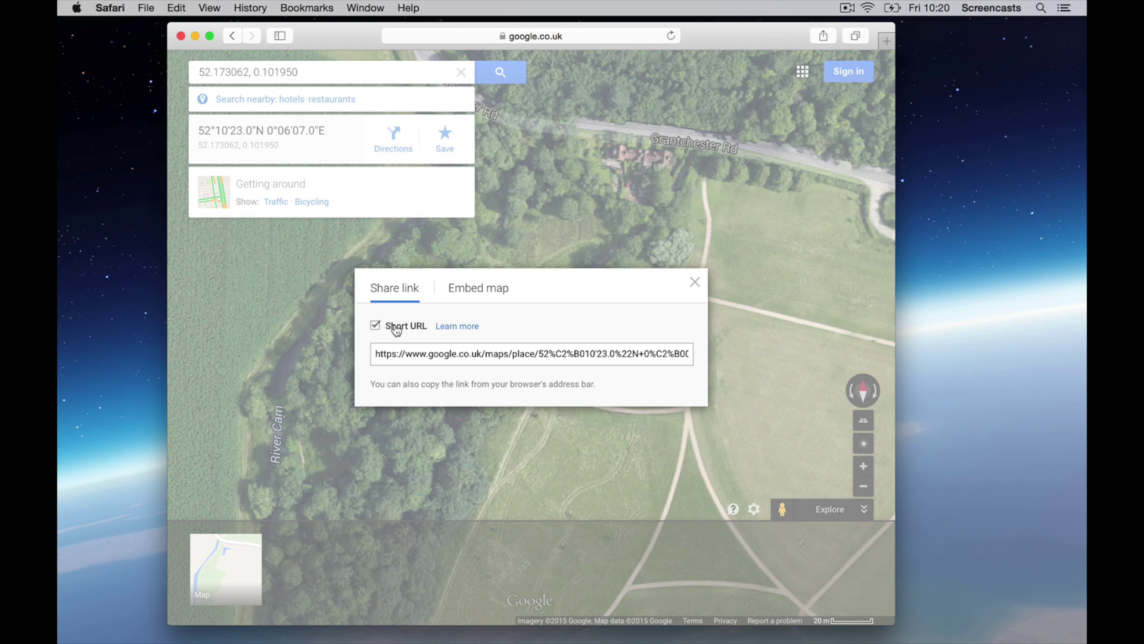
drag(488, 354, 367, 355)
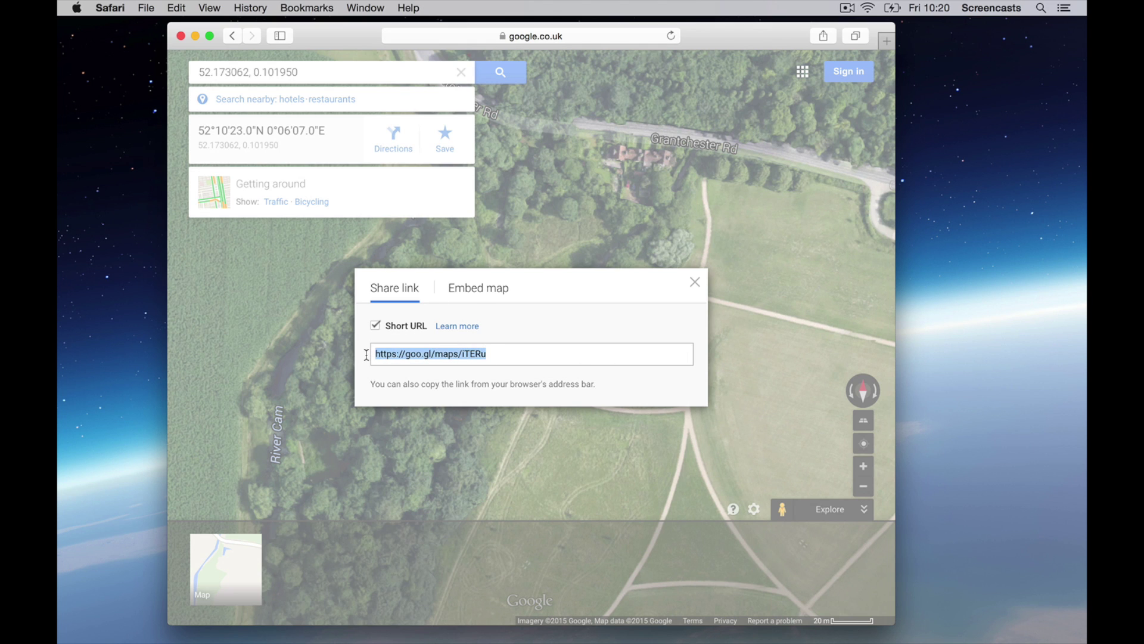
Load the new short link in a fresh Chrome window, showing 52°10'23.0"N 0°06'07.0"E
key(super+Tab)
key(super+n)
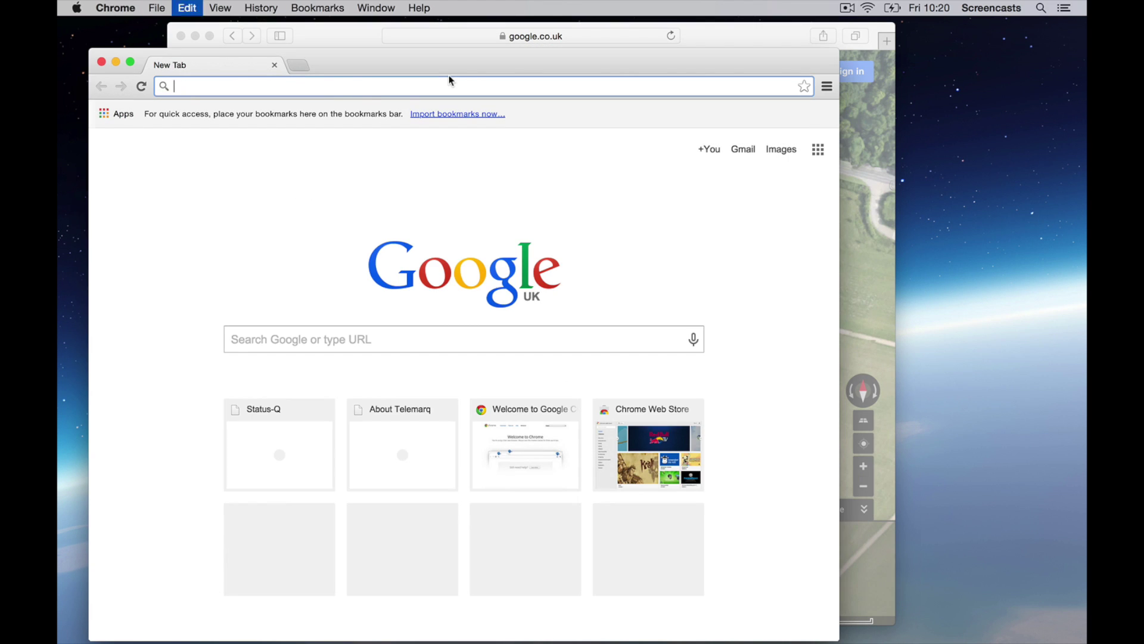
key(super+v)
key(Return)
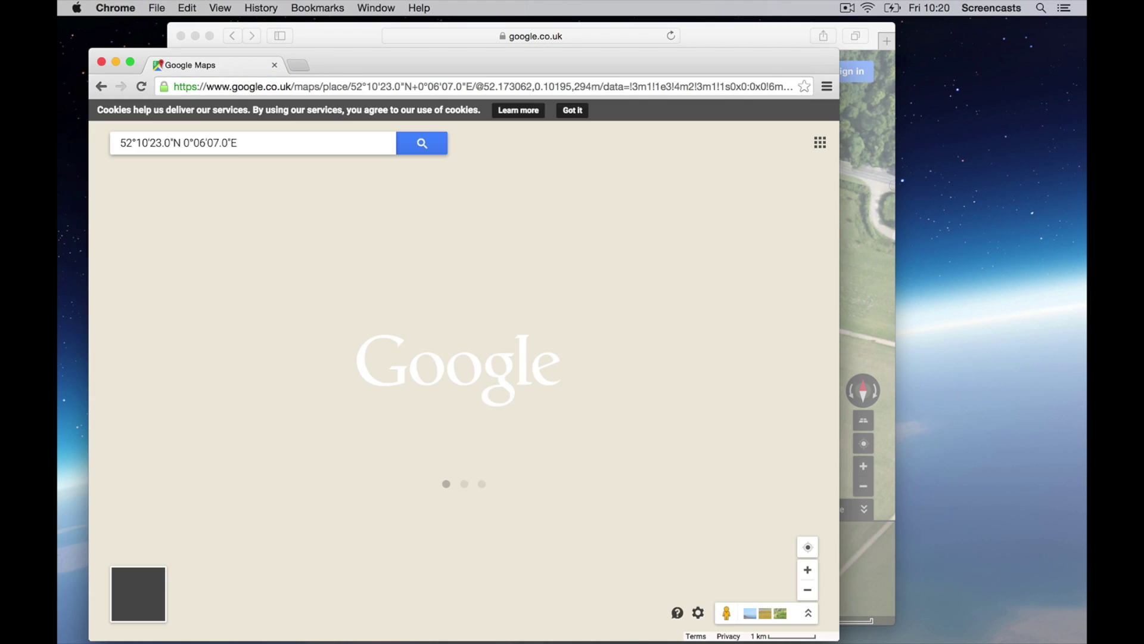